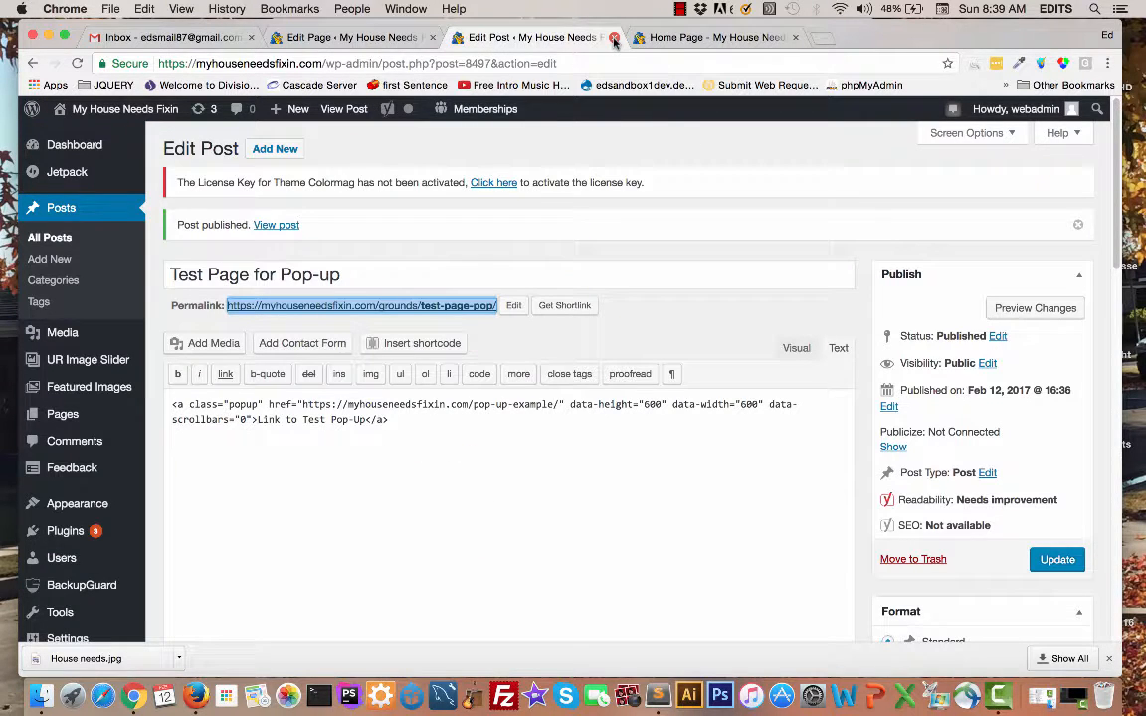
Step: Create a new page titled "Test Pop-Up Example 2"
click(66, 416)
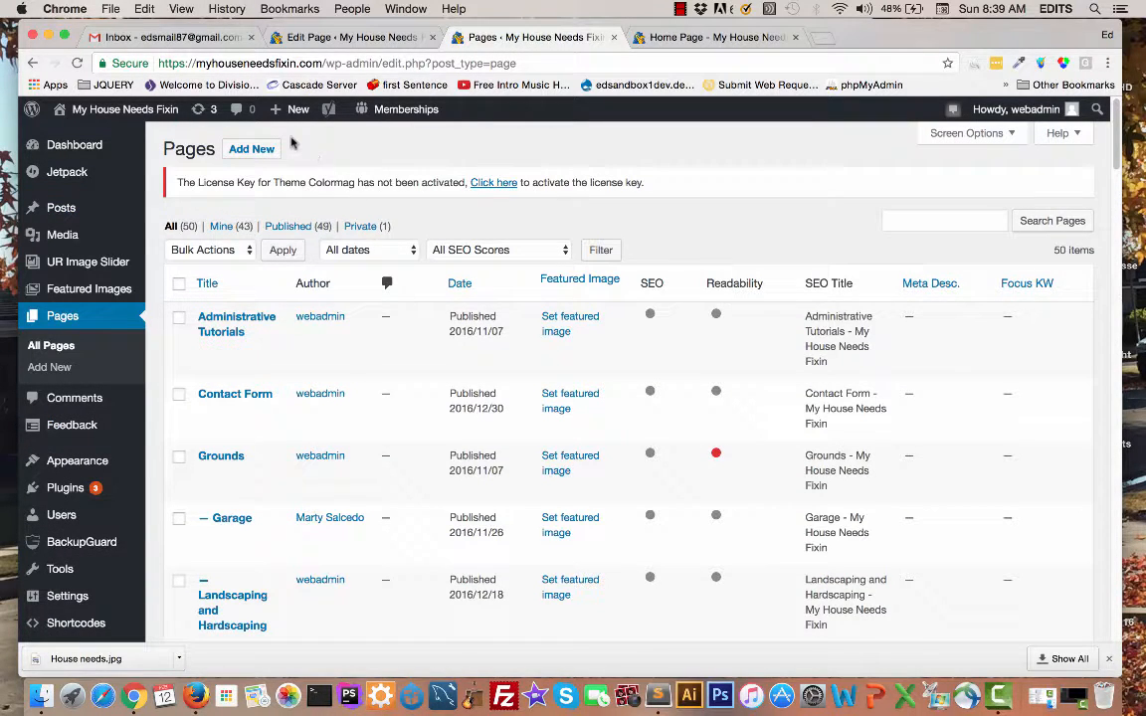
click(262, 152)
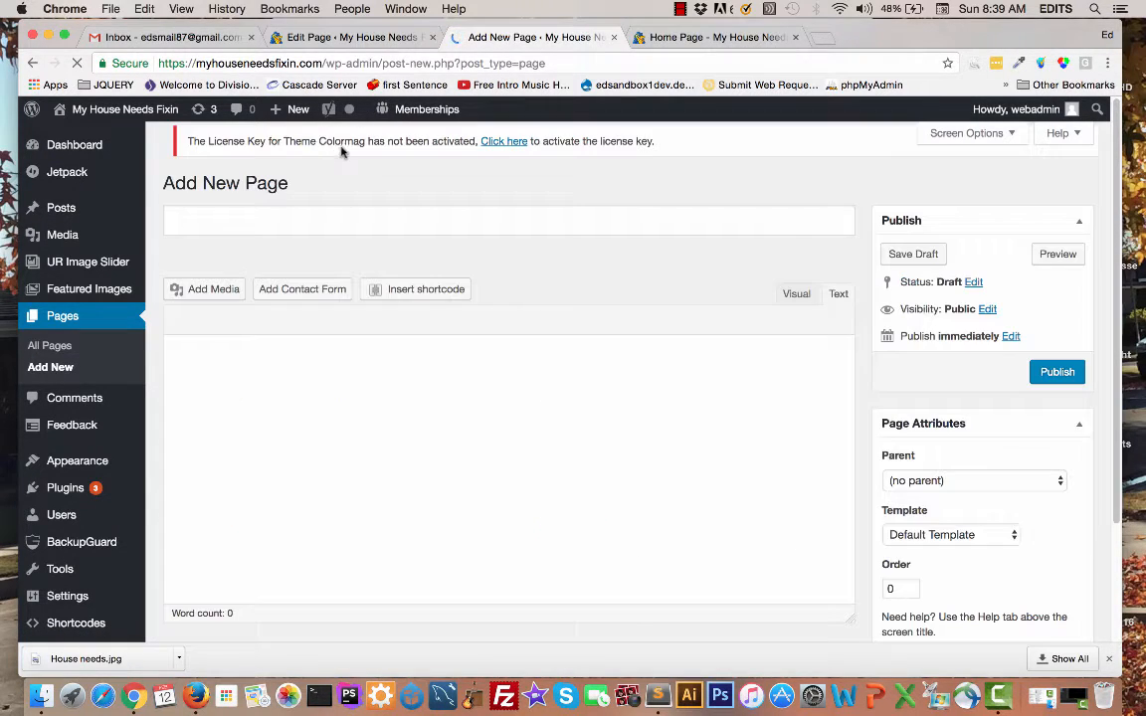
click(261, 223)
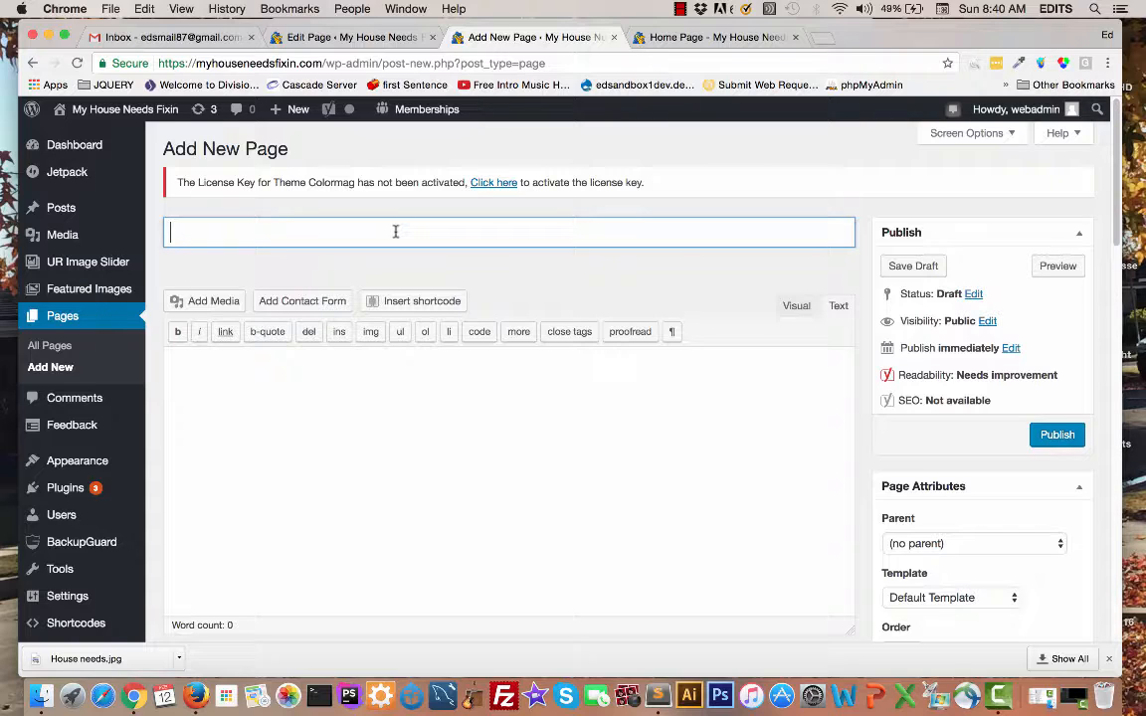
text(Test Pop-Up Example)
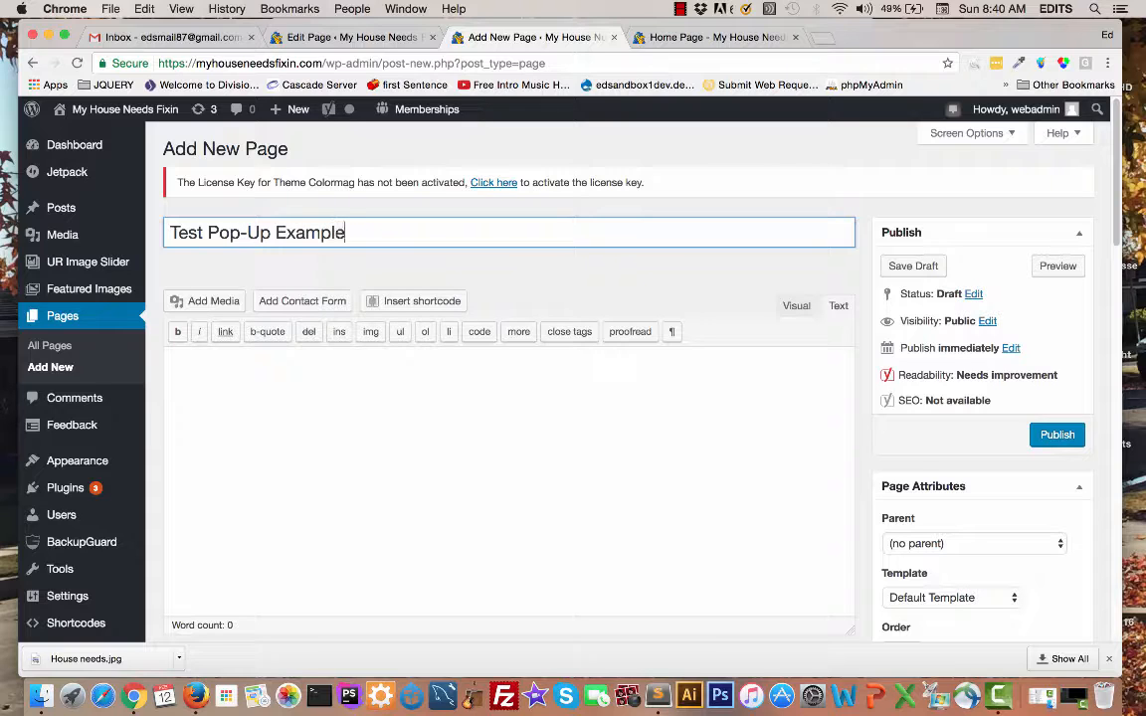
text( 2)
Step: Enter "This is the content for Example 2." as the page's body text
click(323, 376)
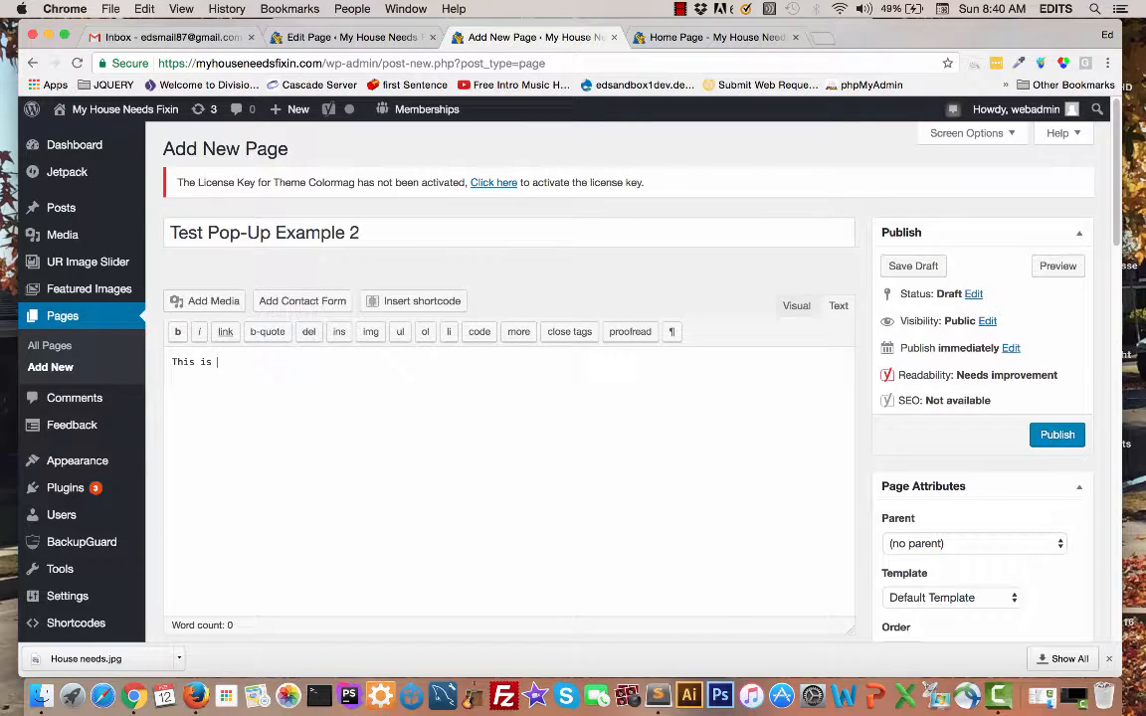
text(This is the content for Example 2.)
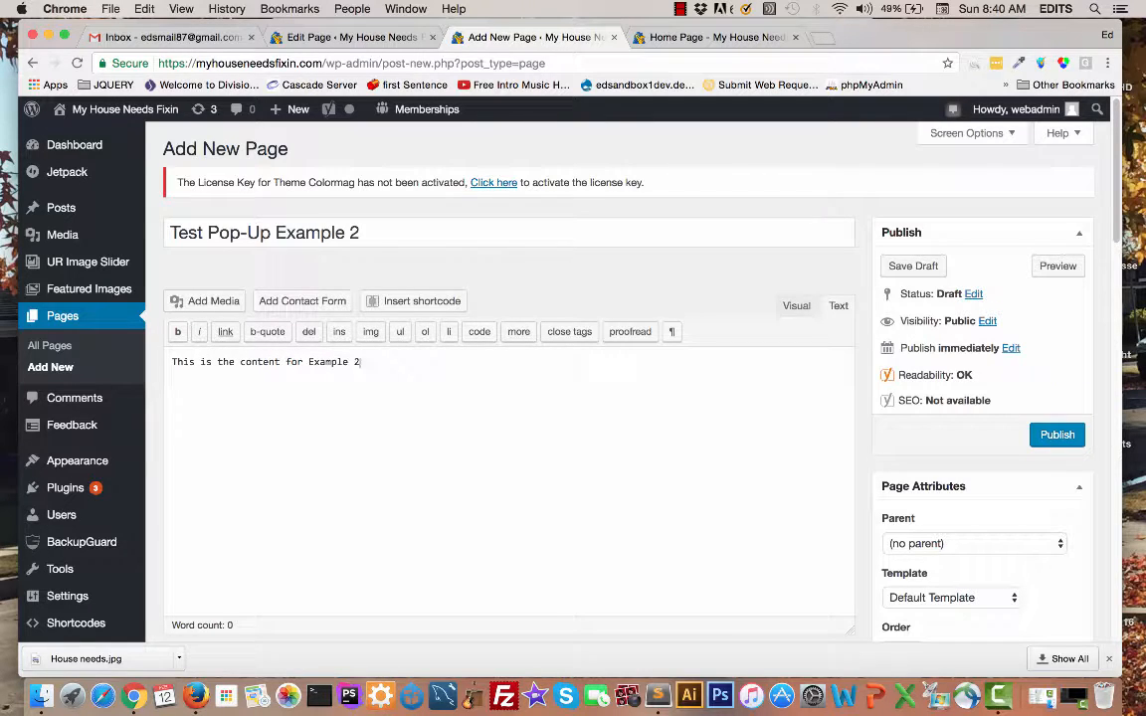
Step: Assign the Pop-Up template to the page and publish it
click(955, 598)
click(928, 643)
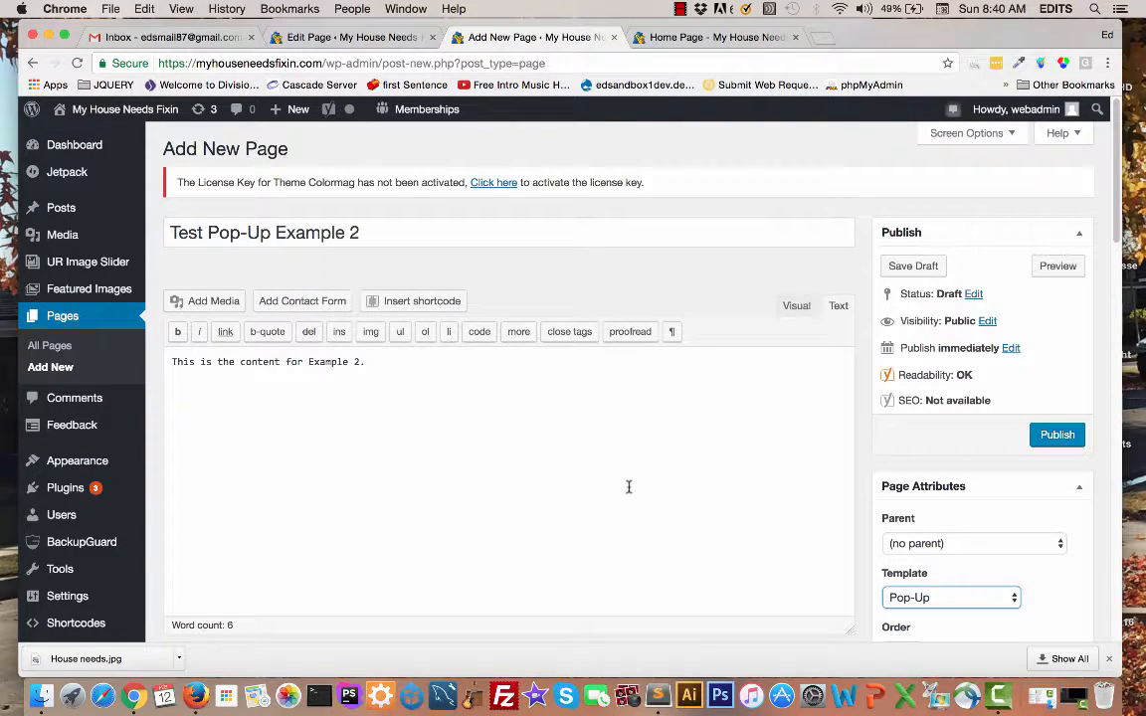
scroll(519, 413, down, 2)
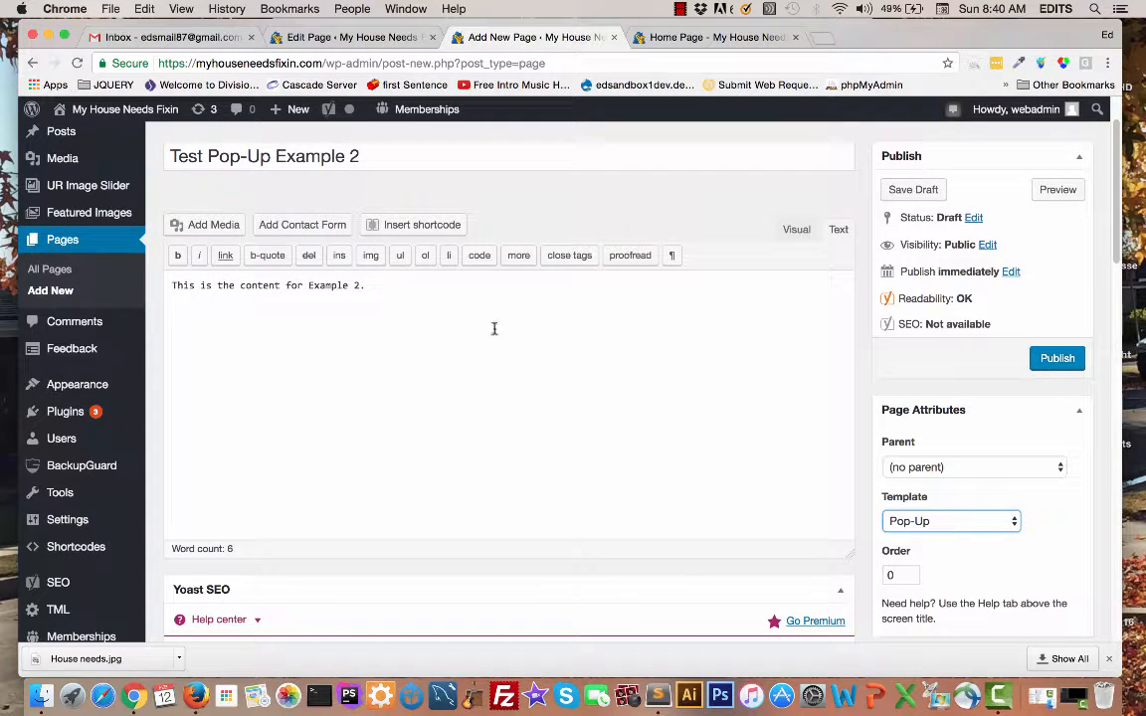
click(1062, 368)
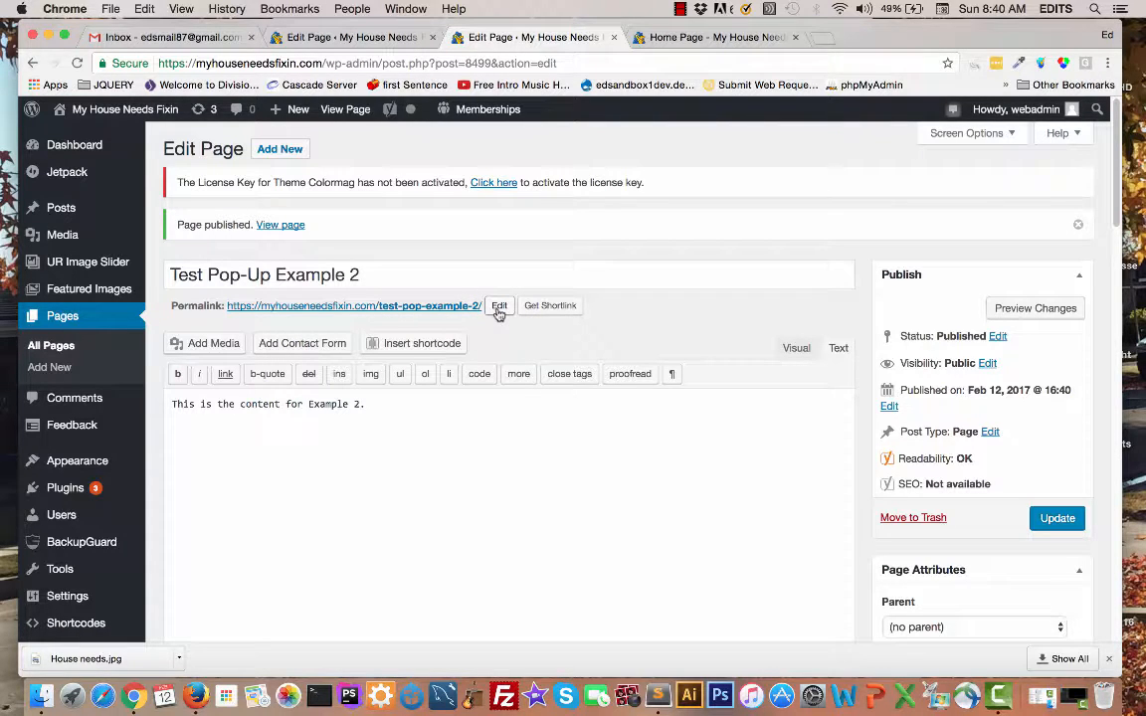
Step: Copy the published page's permalink slug "test-pop-example-2" and leave the permalink editor without changing it
click(499, 306)
drag(478, 306, 382, 303)
key(super+c)
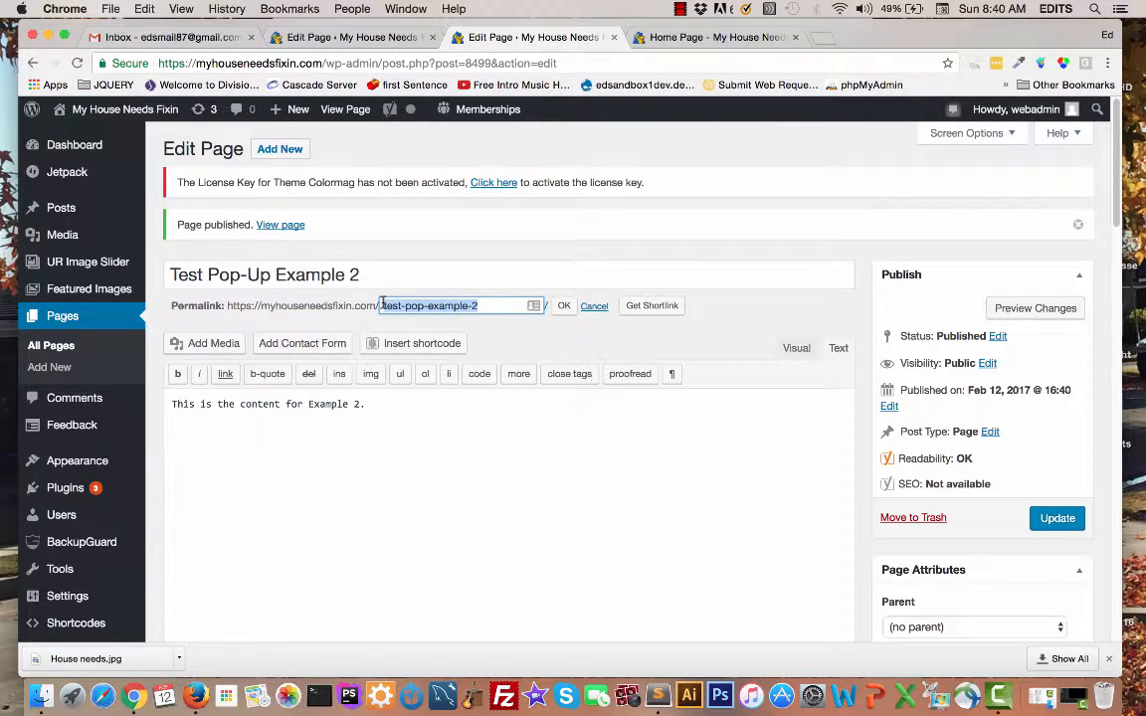
click(595, 308)
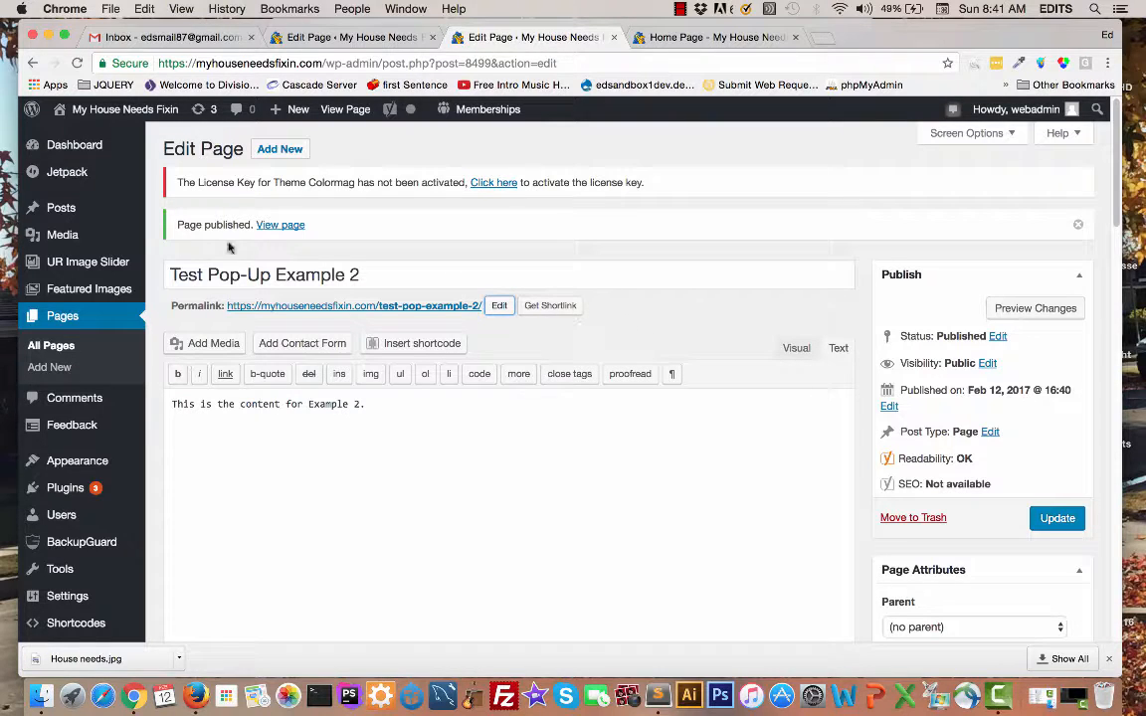
Step: Create a new post titled "Test Post 2 for pop-up example"
click(62, 213)
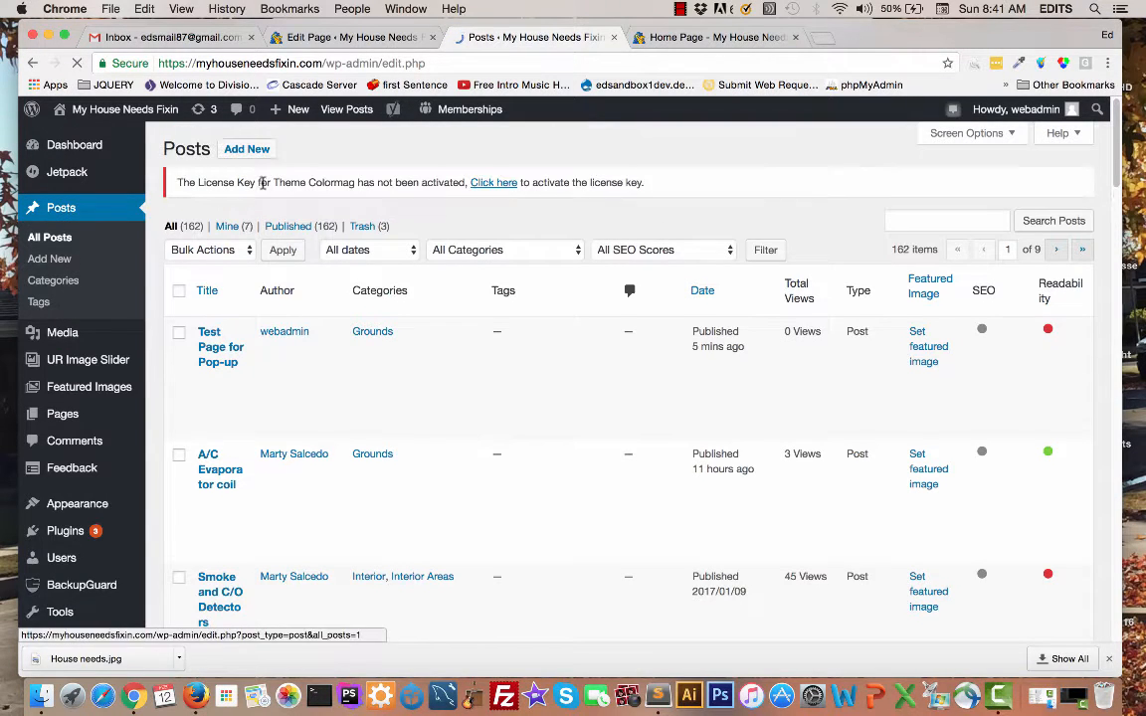
click(256, 151)
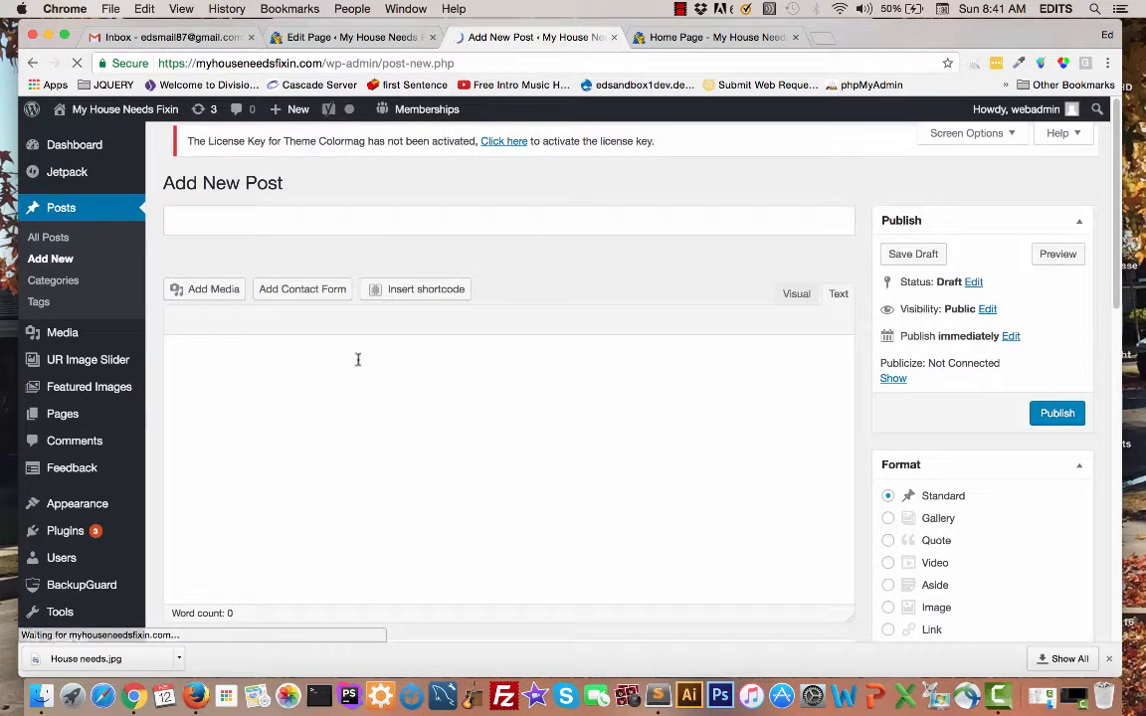
click(224, 235)
text(T)
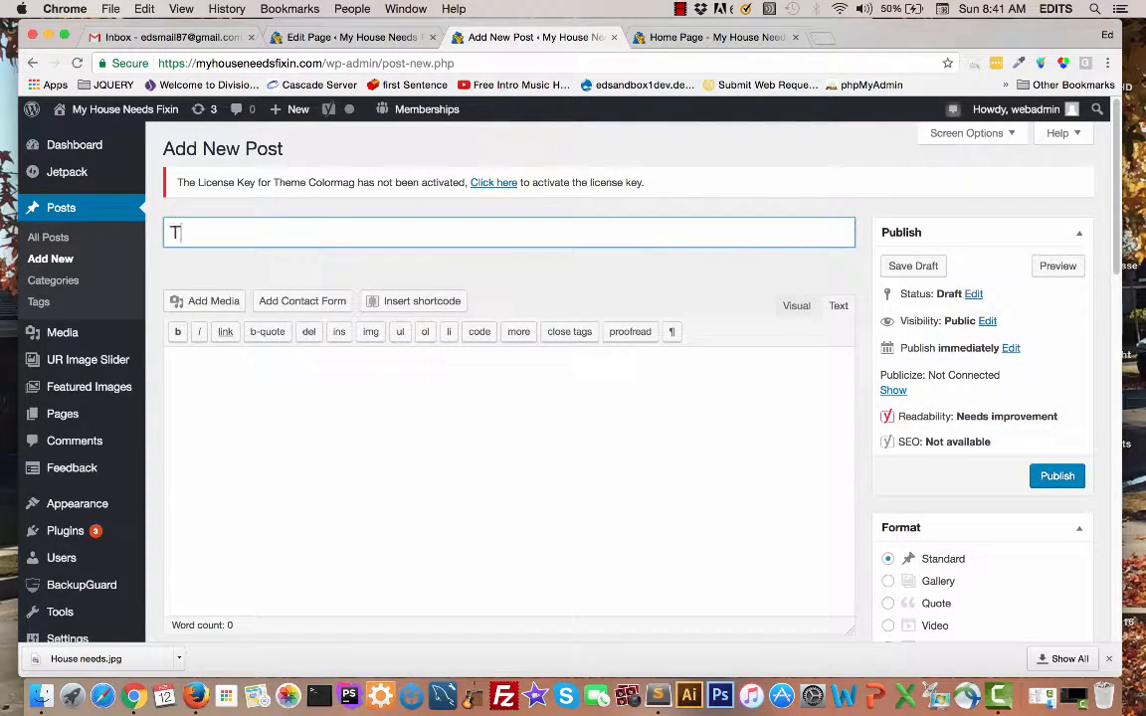
text(est Post 2)
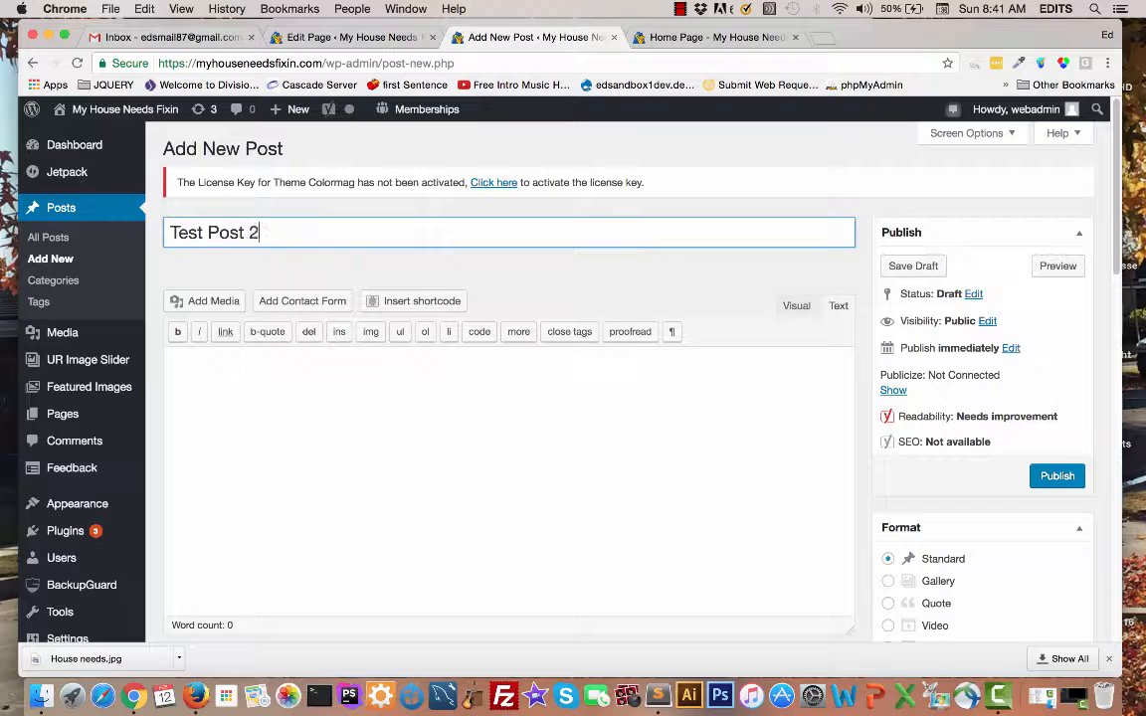
text( for pop-up example)
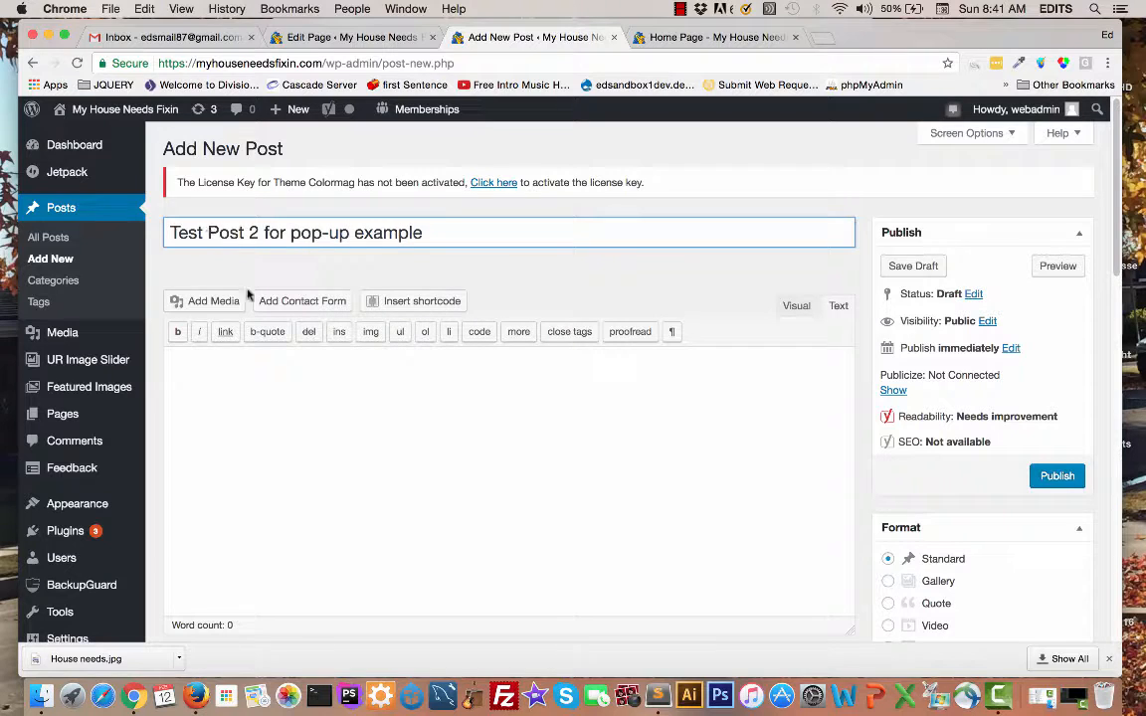
Step: Switch to Sublime Text and paste the slug "test-pop-example-2" on a new line at the end of the notes
click(225, 389)
click(658, 695)
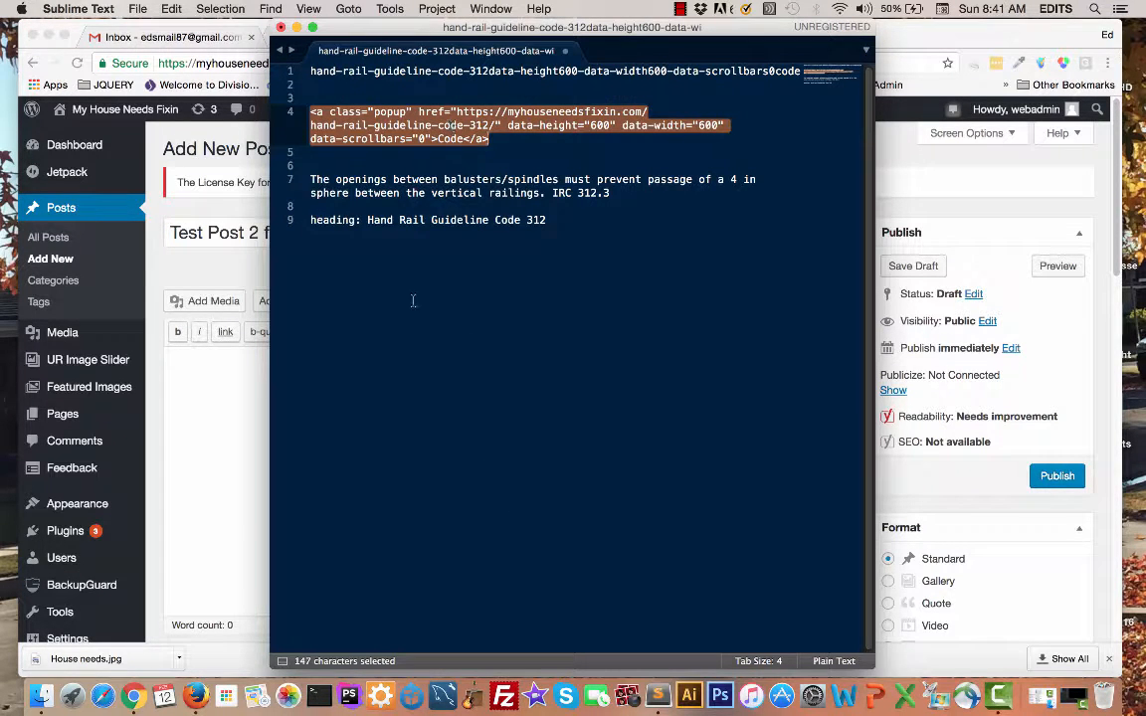
click(543, 243)
key(Return)
key(Return)
key(super+v)
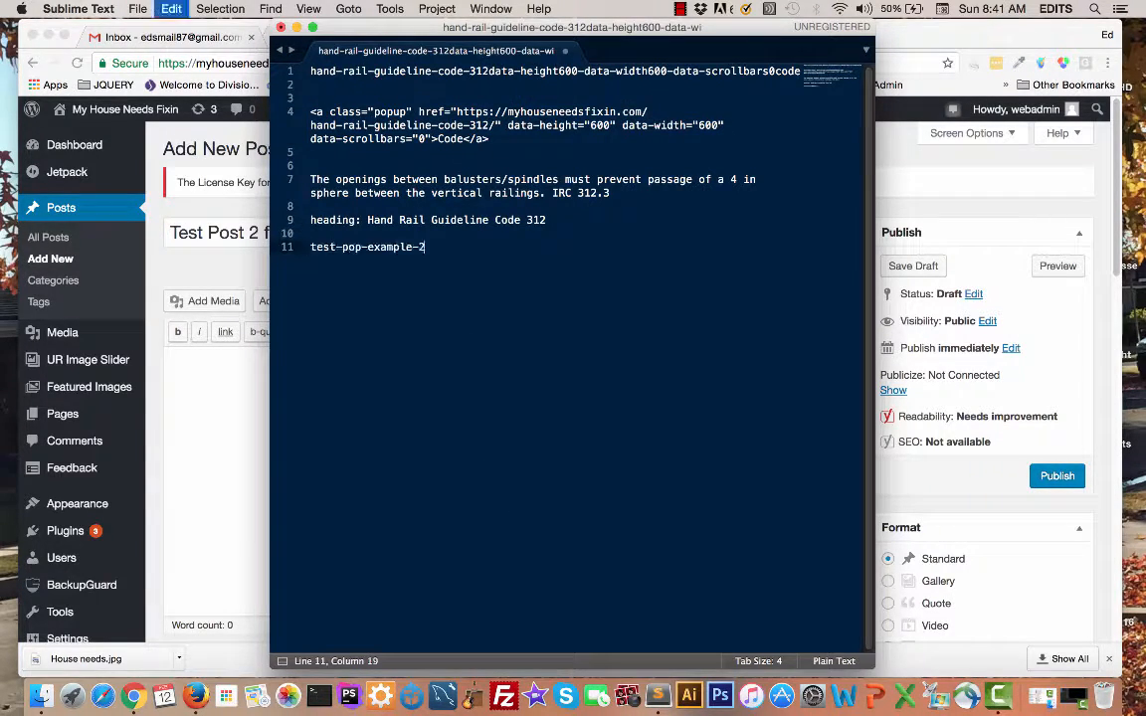
Step: Copy the popup anchor code from the notes and paste it into the body of the new post in Chrome
drag(311, 111, 493, 141)
key(super+c)
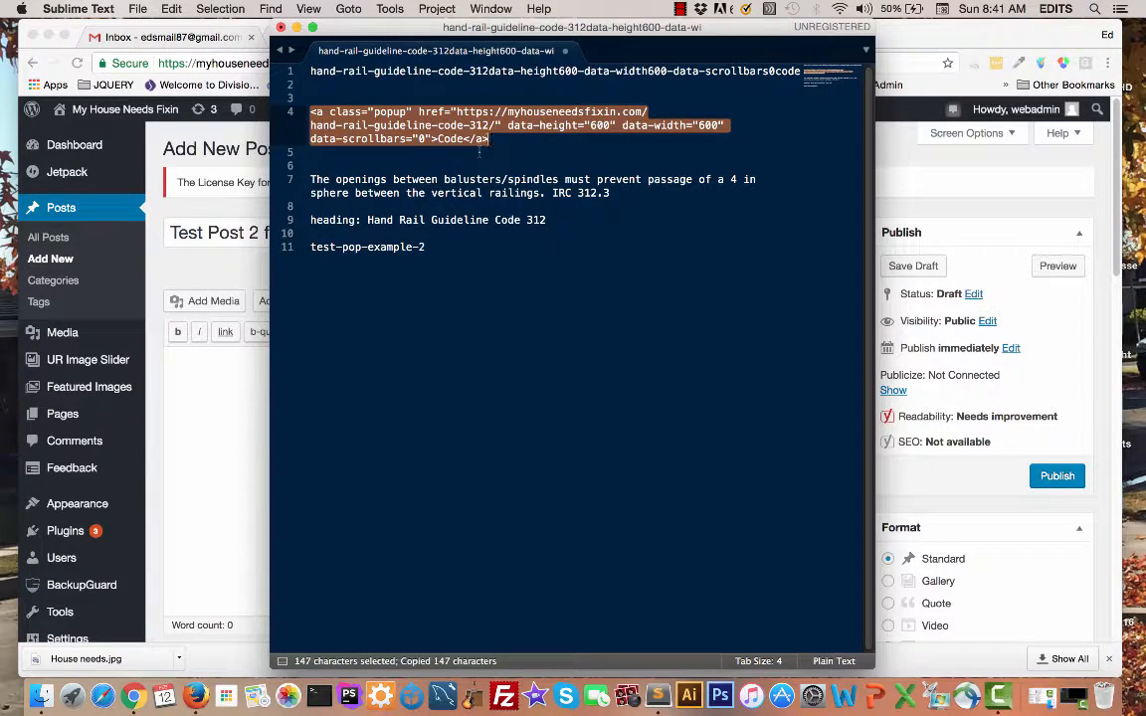
click(248, 397)
key(super+v)
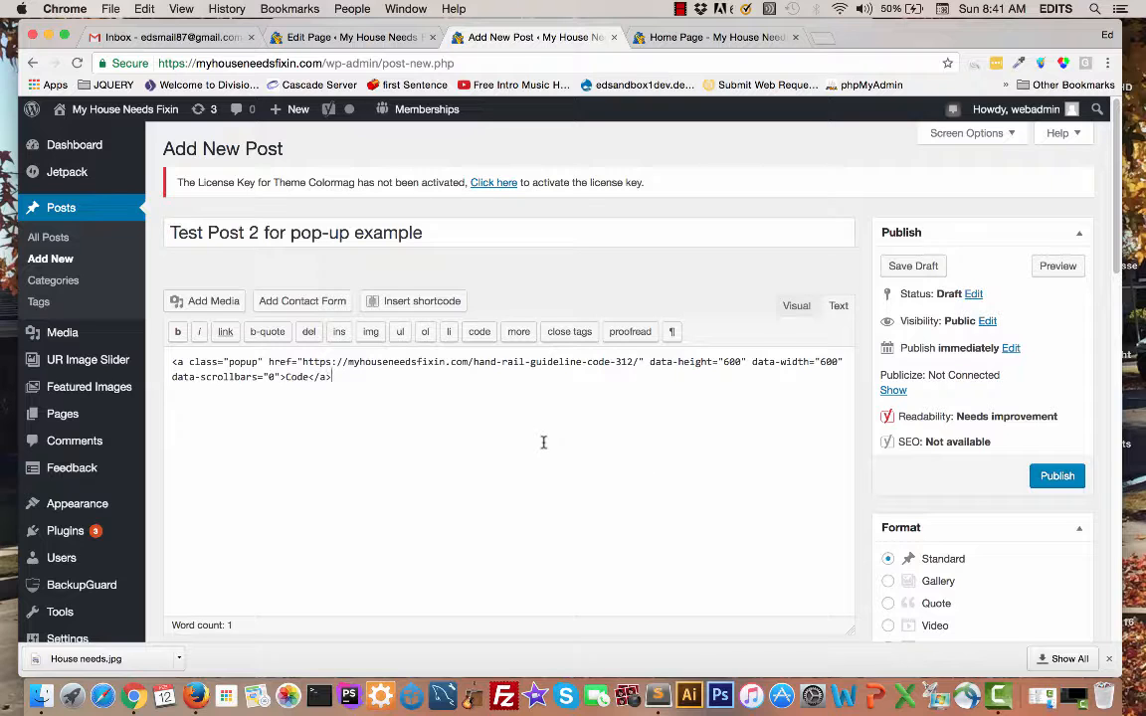
Step: Replace the link's "hand-rail-guideline-code-312" slug with "test-pop-example-2" copied from the Sublime Text notes, and publish the post
click(658, 696)
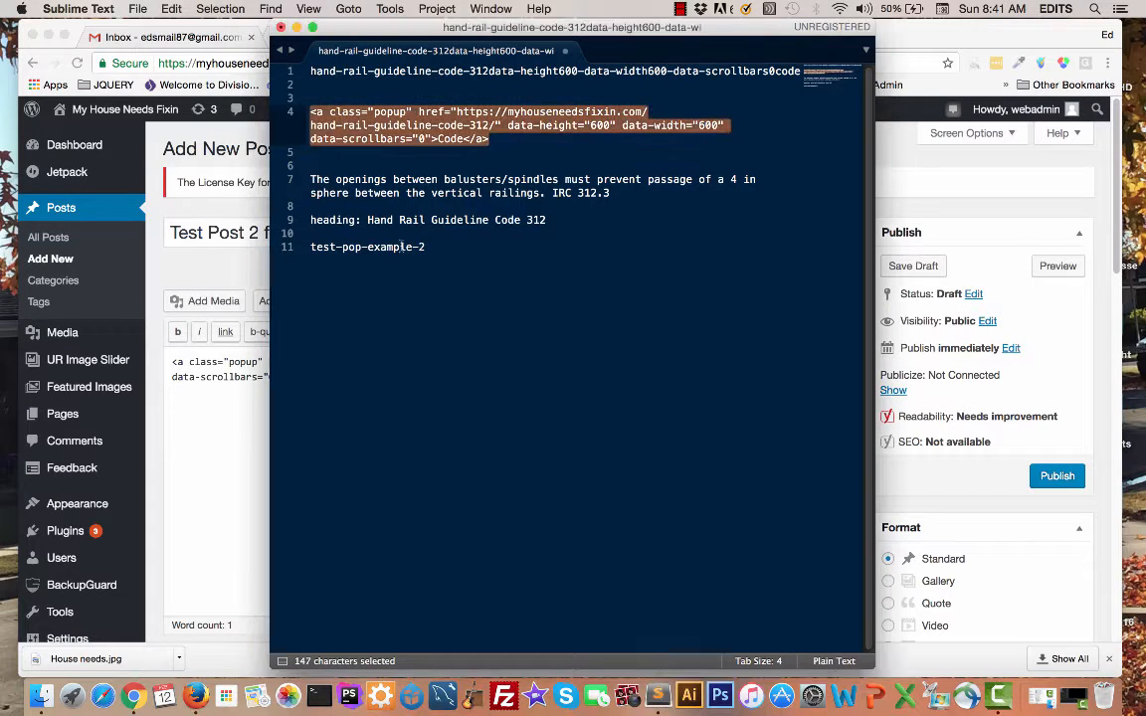
drag(311, 247, 430, 249)
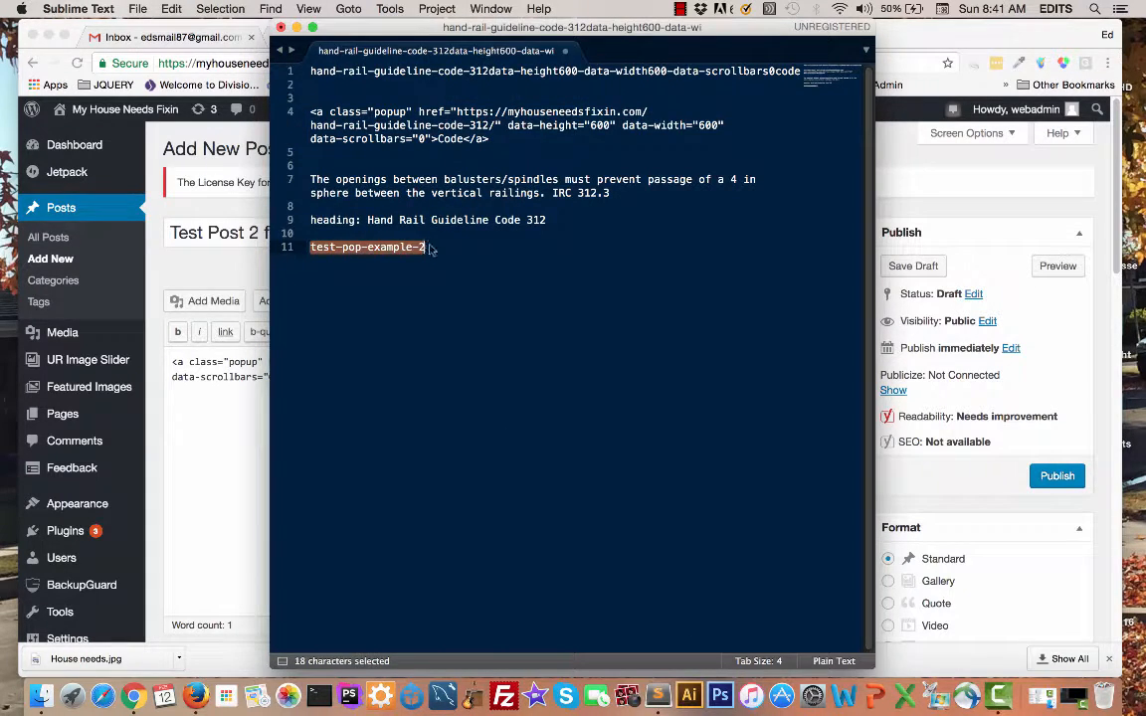
key(super+c)
click(199, 421)
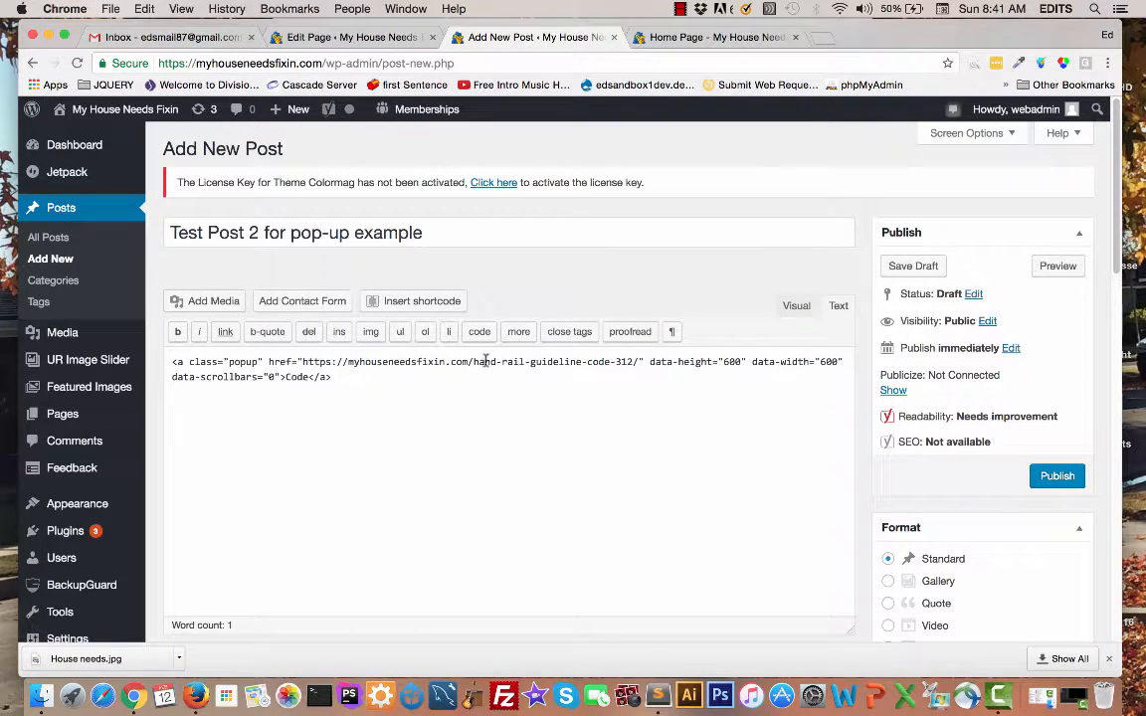
drag(475, 362, 633, 364)
key(super+v)
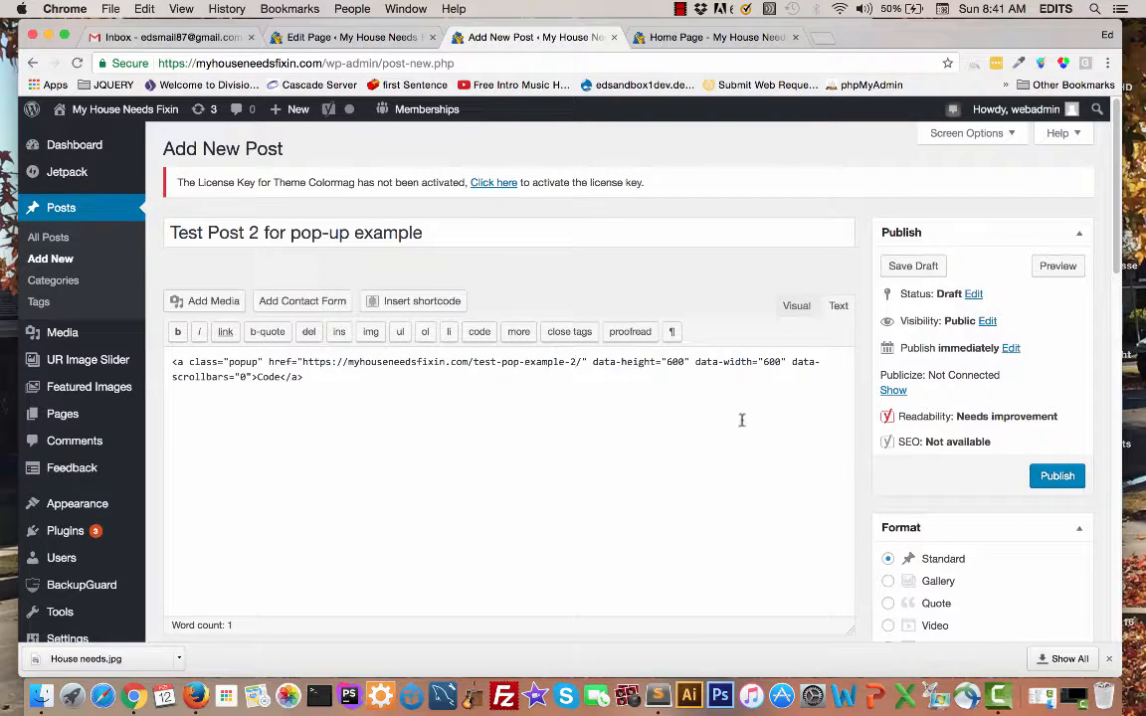
click(1057, 476)
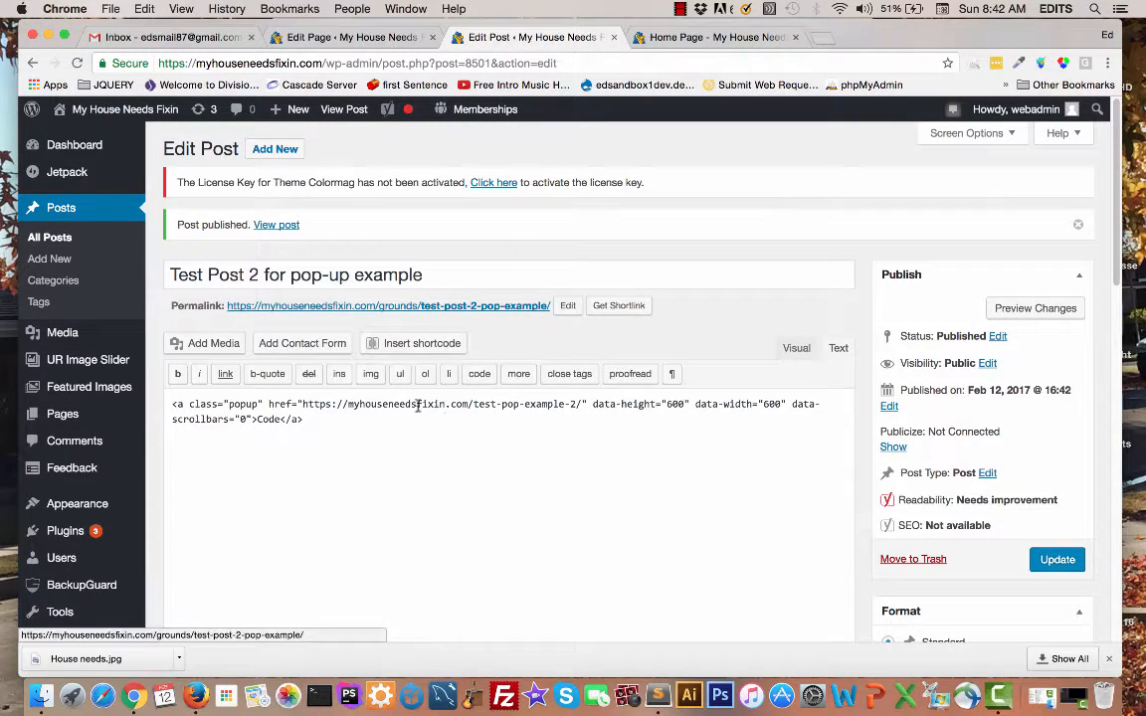
drag(256, 419, 282, 419)
click(287, 430)
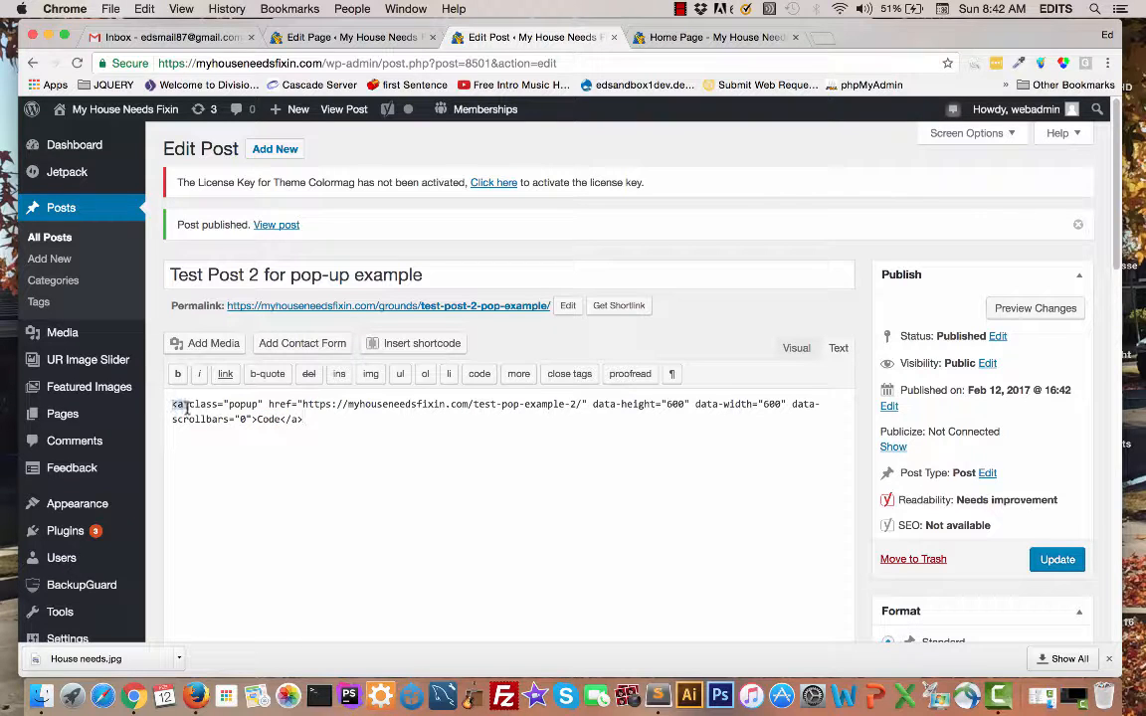
drag(172, 405, 256, 418)
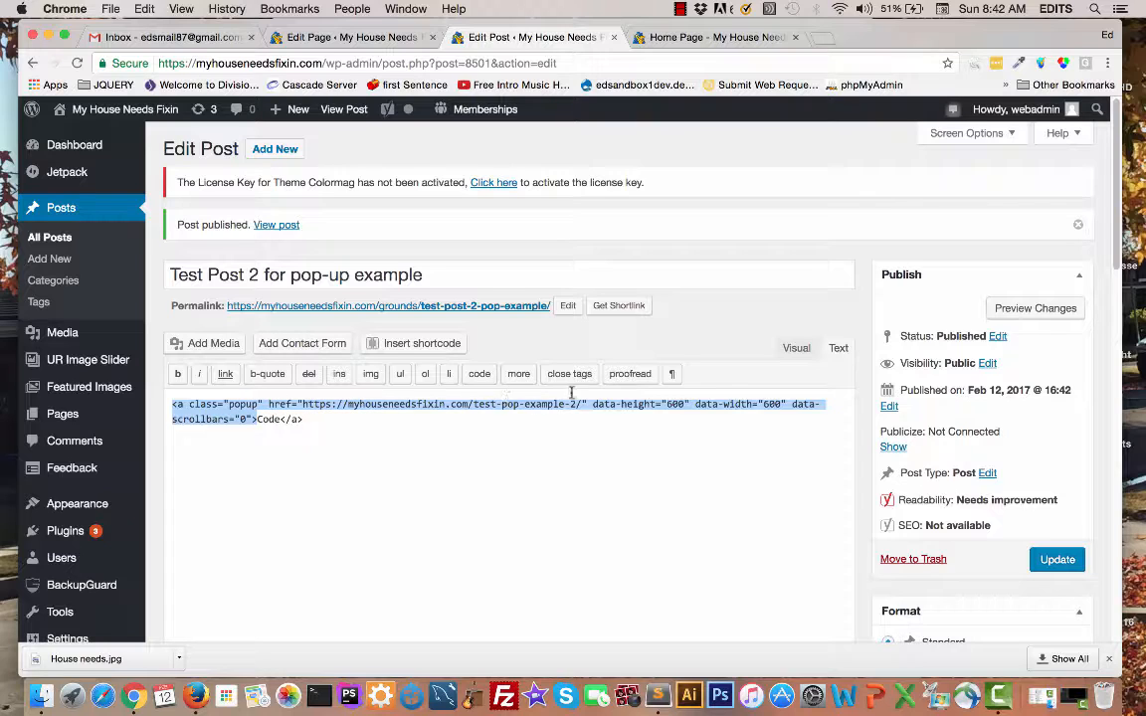
click(250, 419)
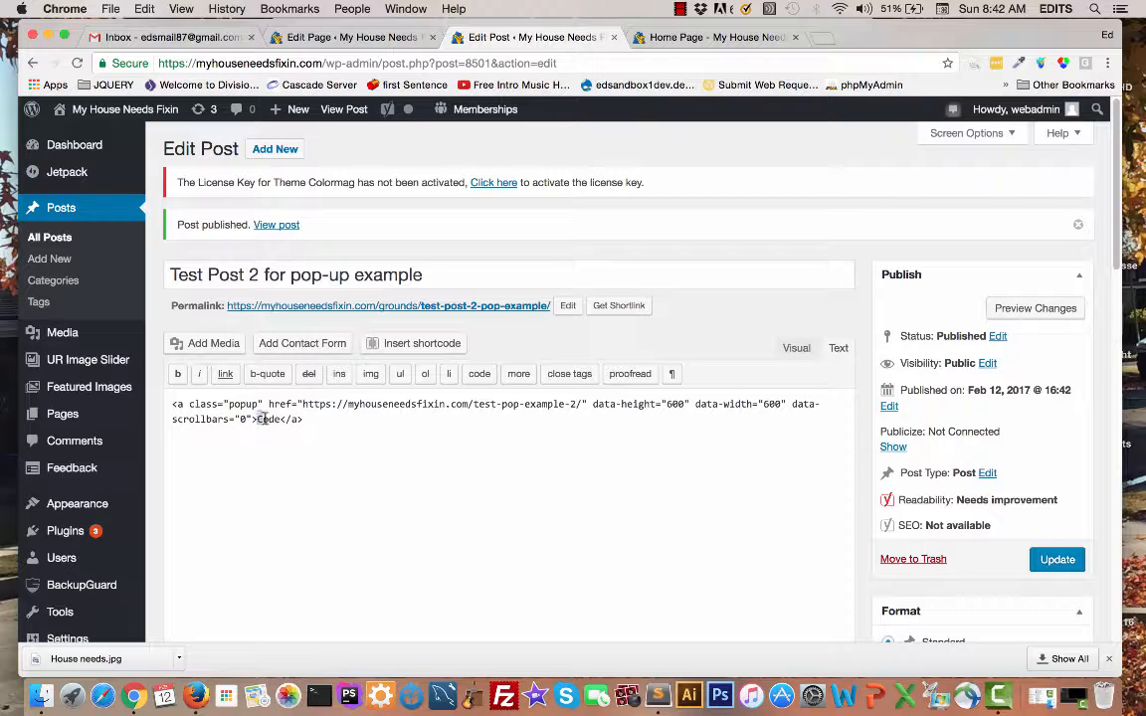
Step: Change the anchor's link text to "Link to Example 2" and update the post
double_click(264, 418)
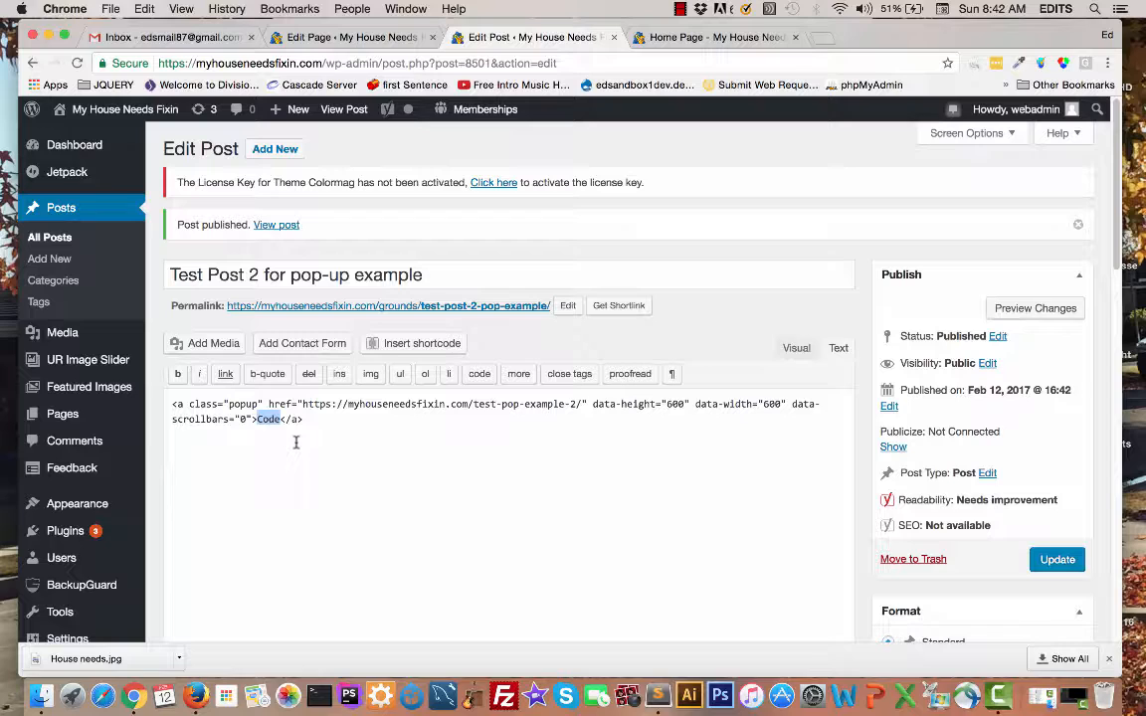
text(Link to Example 2)
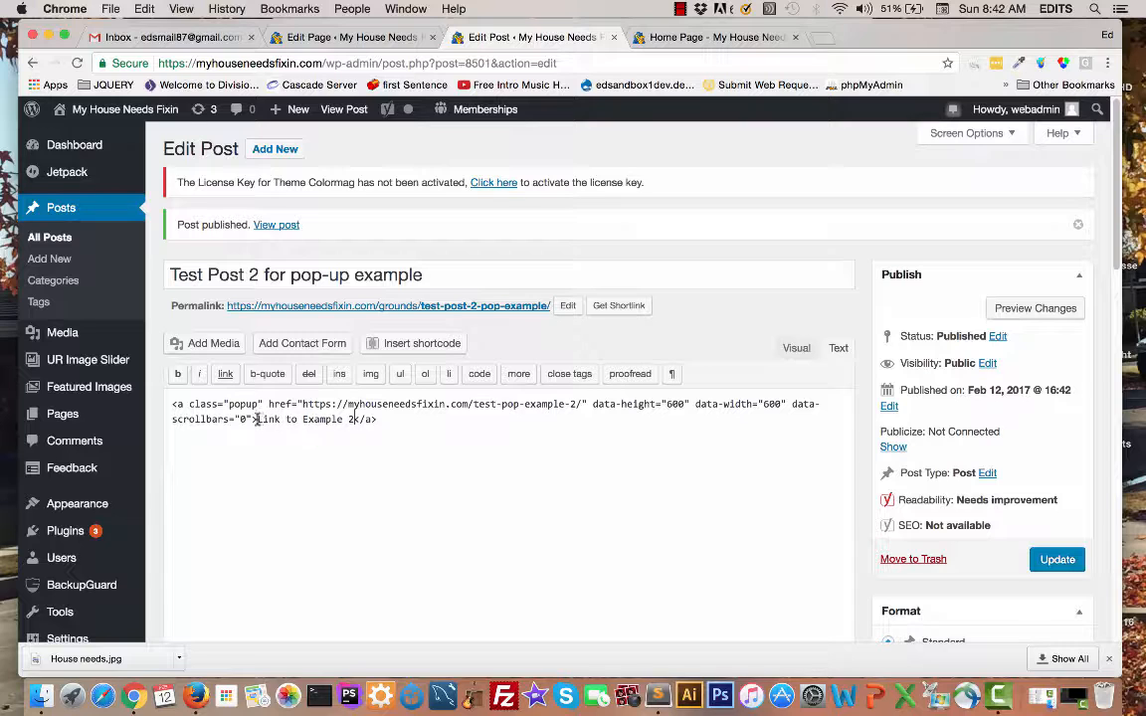
drag(257, 419, 354, 419)
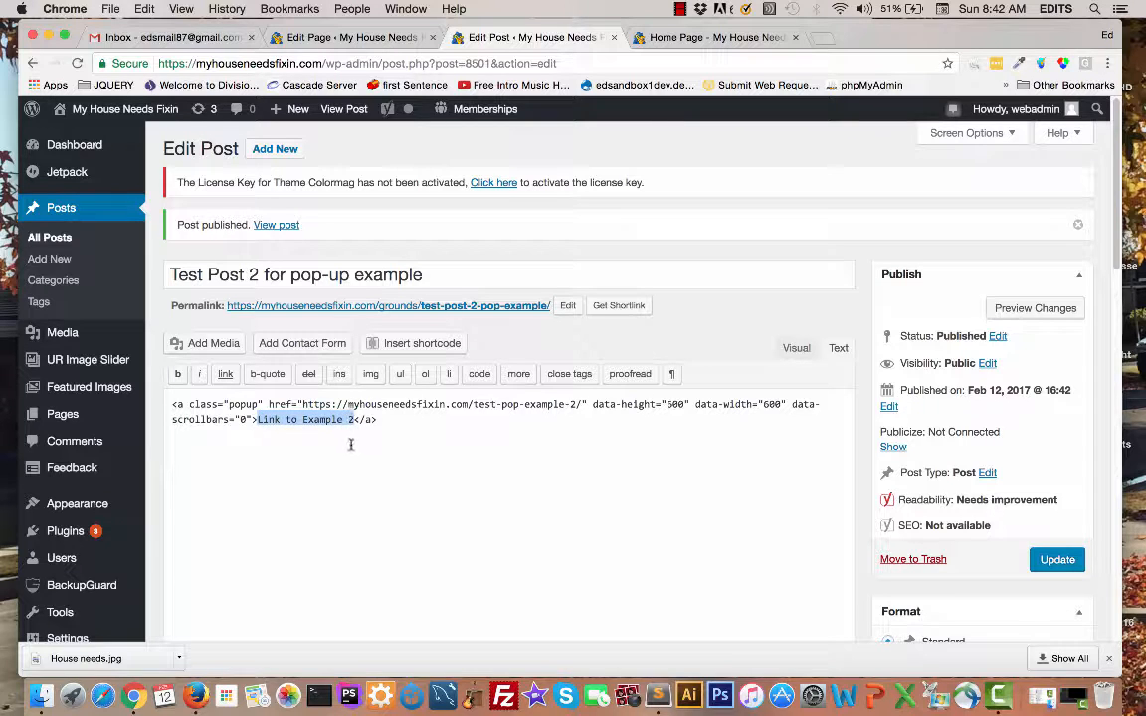
click(1056, 559)
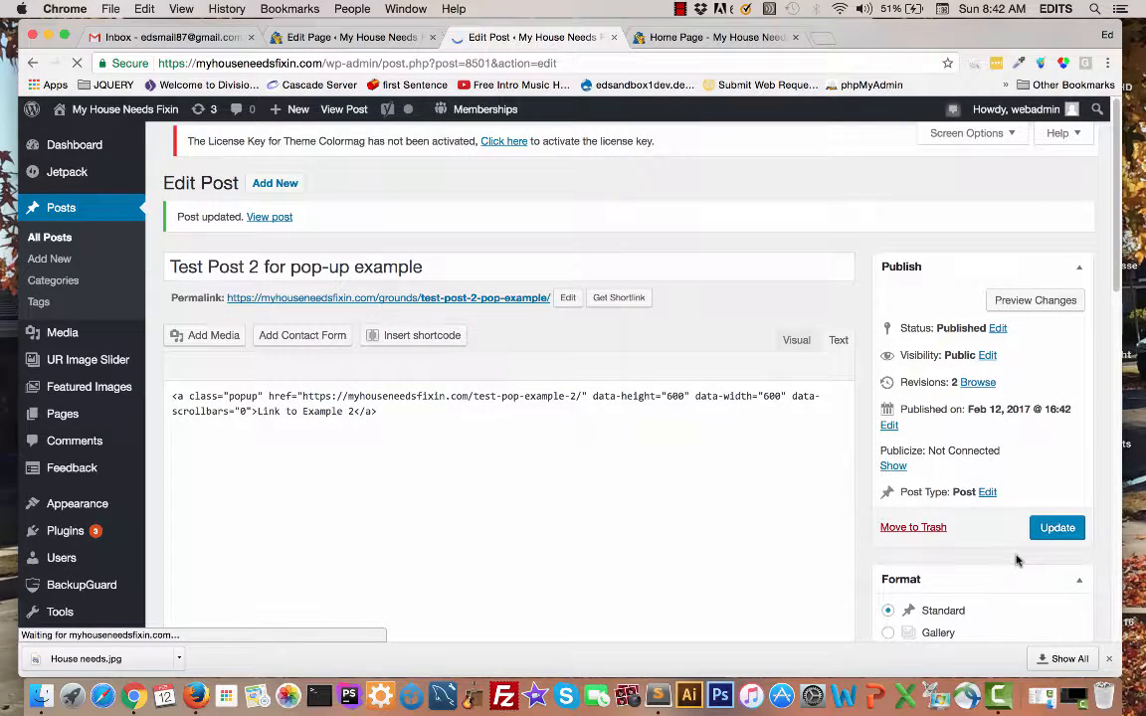
Step: Open the post's permalink in a new tab and follow "Link to Example 2" to test the pop-up
right_click(450, 308)
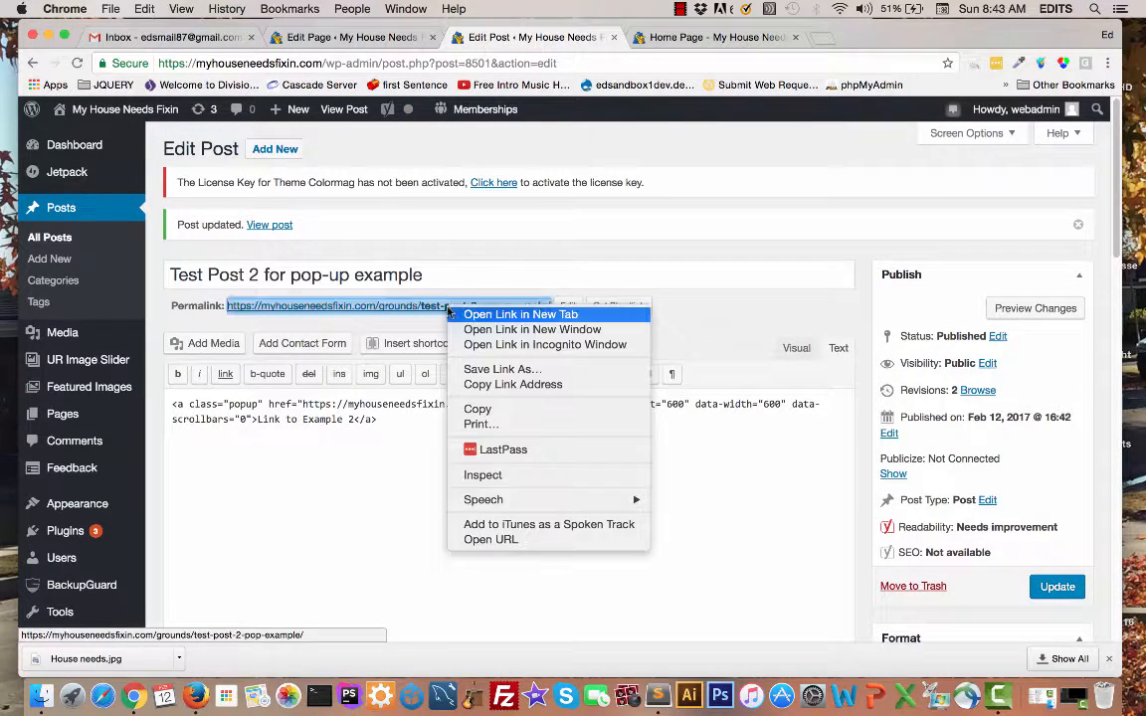
click(490, 306)
super+click(490, 306)
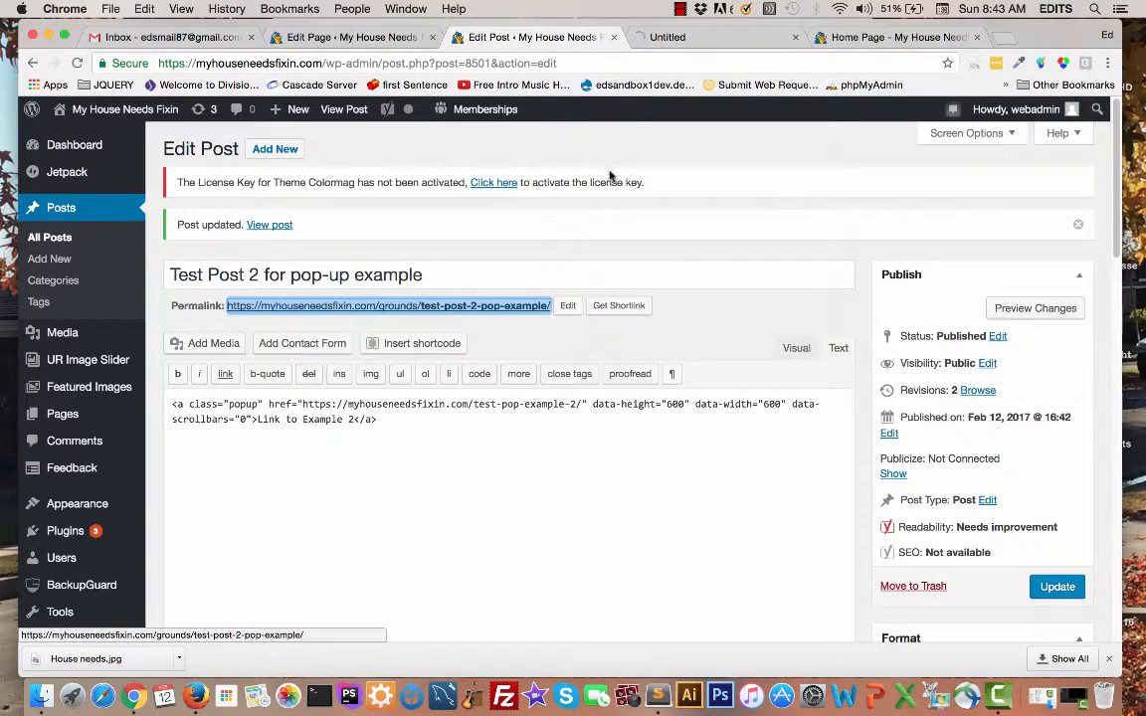
click(695, 42)
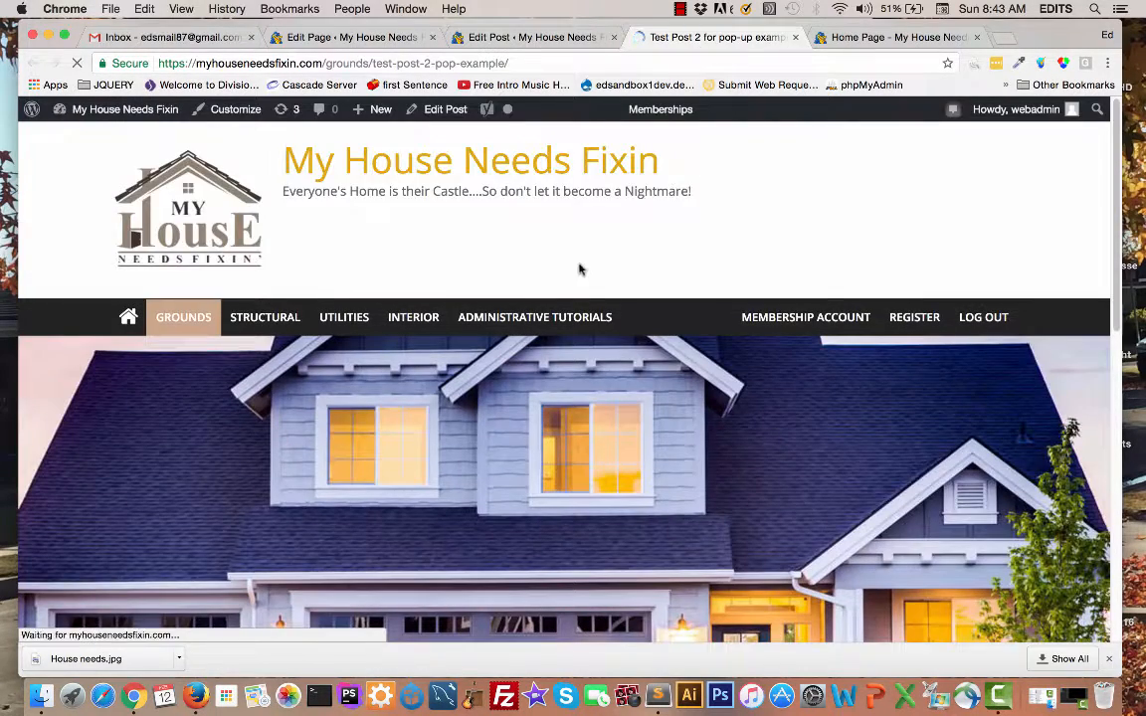
scroll(577, 266, down, 5)
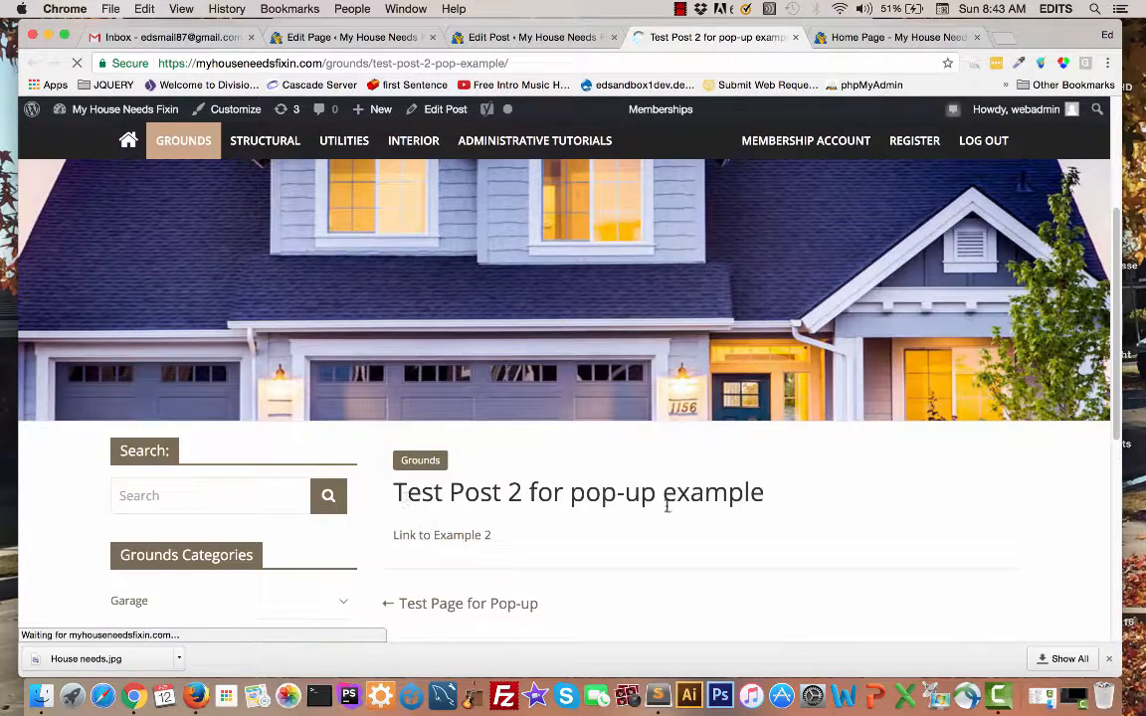
click(443, 537)
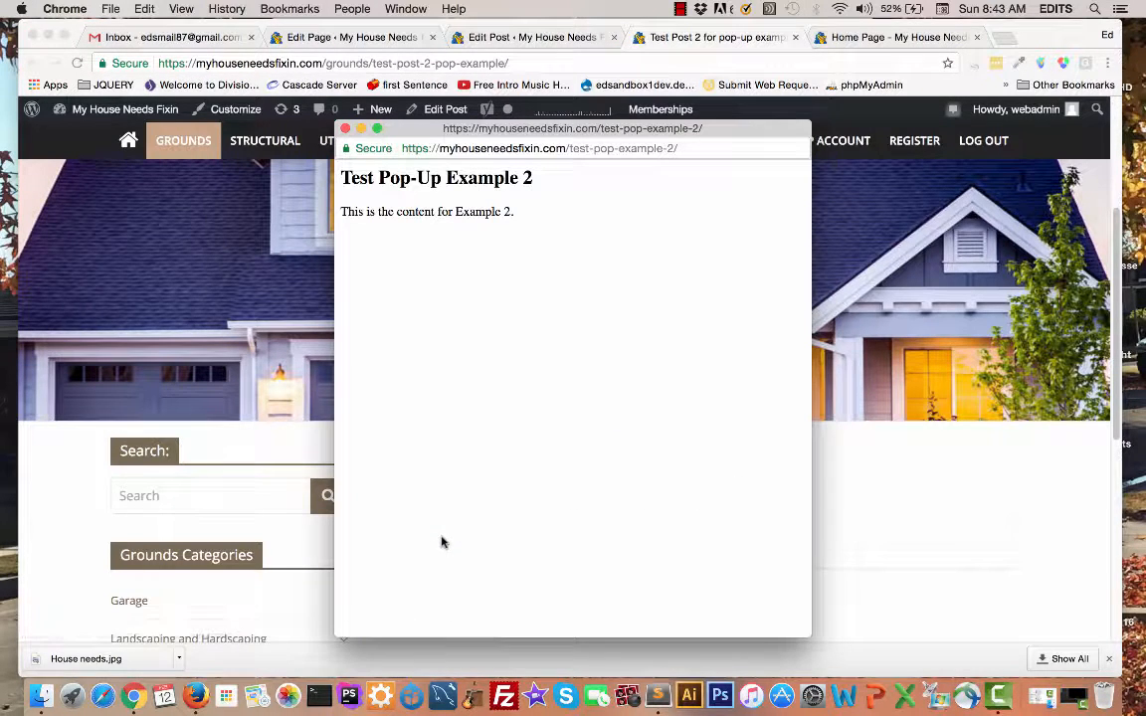